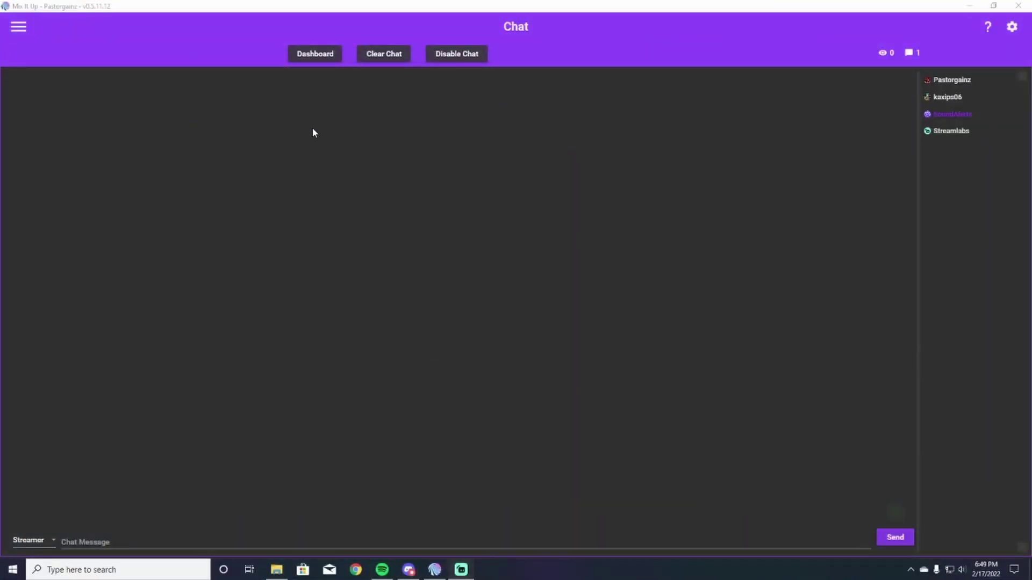
Open the Twitch Channel Stream Start event's command for editing and browse the available action types
left_click(19, 27)
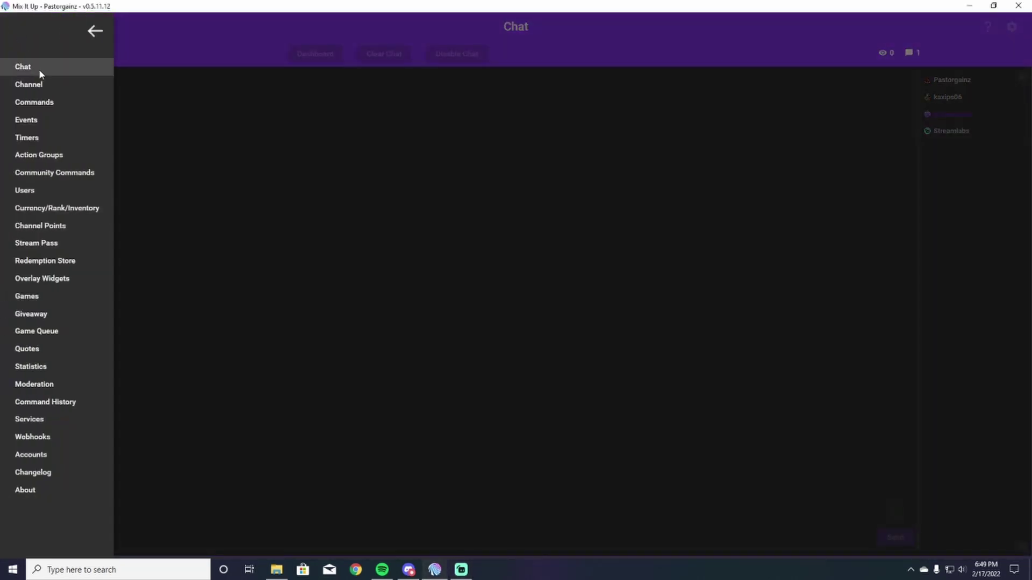
left_click(38, 124)
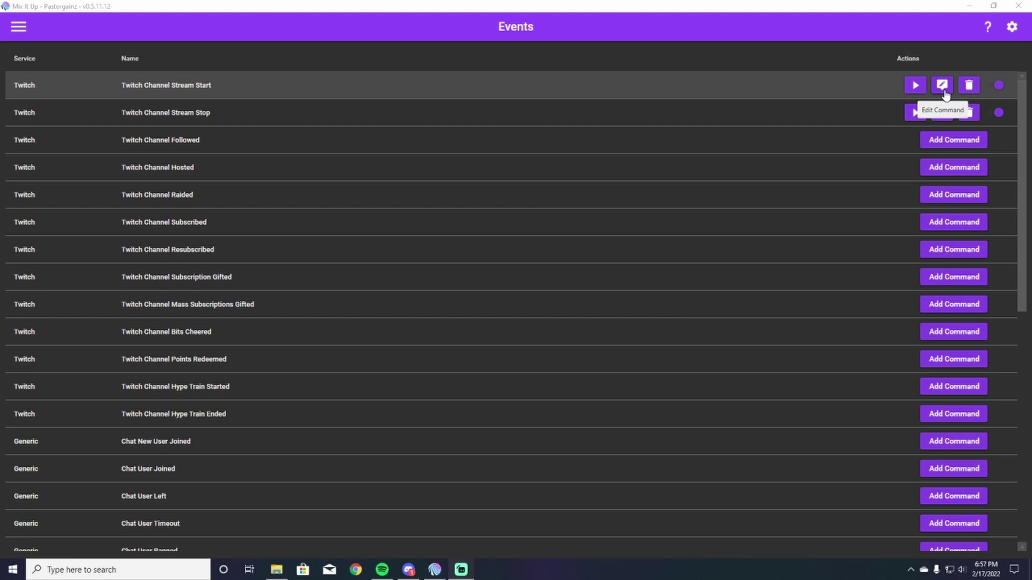
left_click(943, 86)
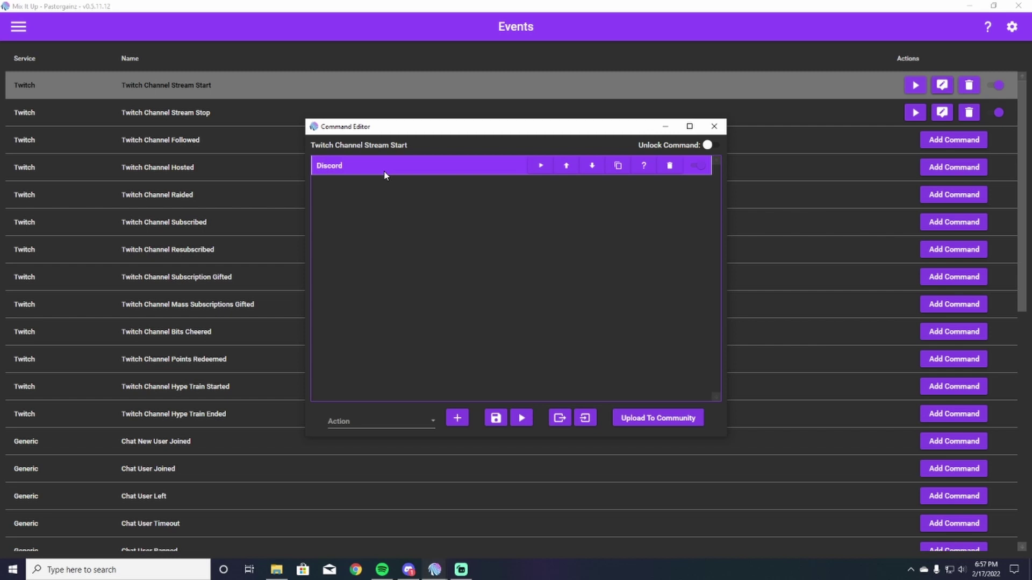
left_click(431, 419)
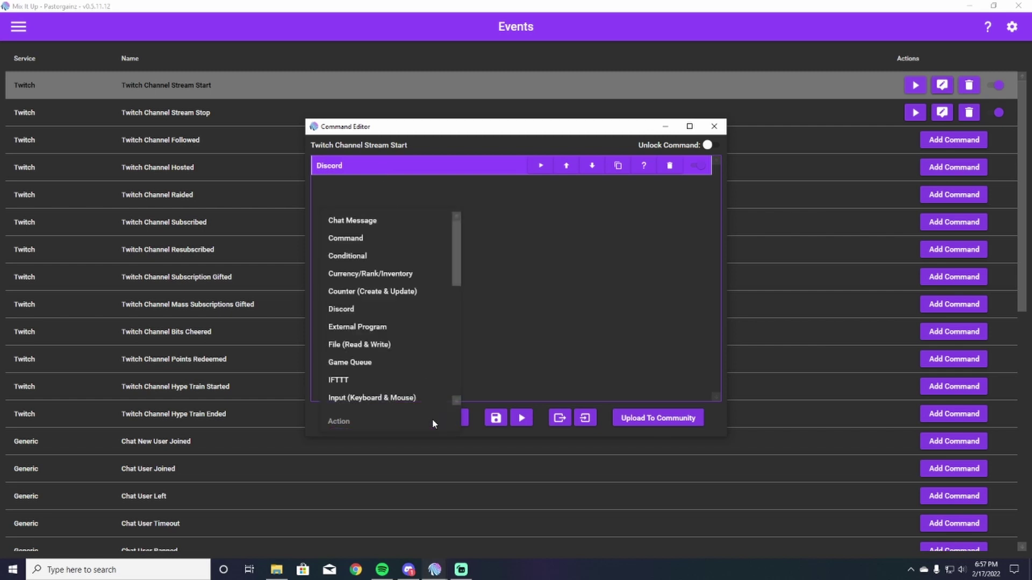
scroll(404, 377, "down", 6)
scroll(409, 330, "up", 3)
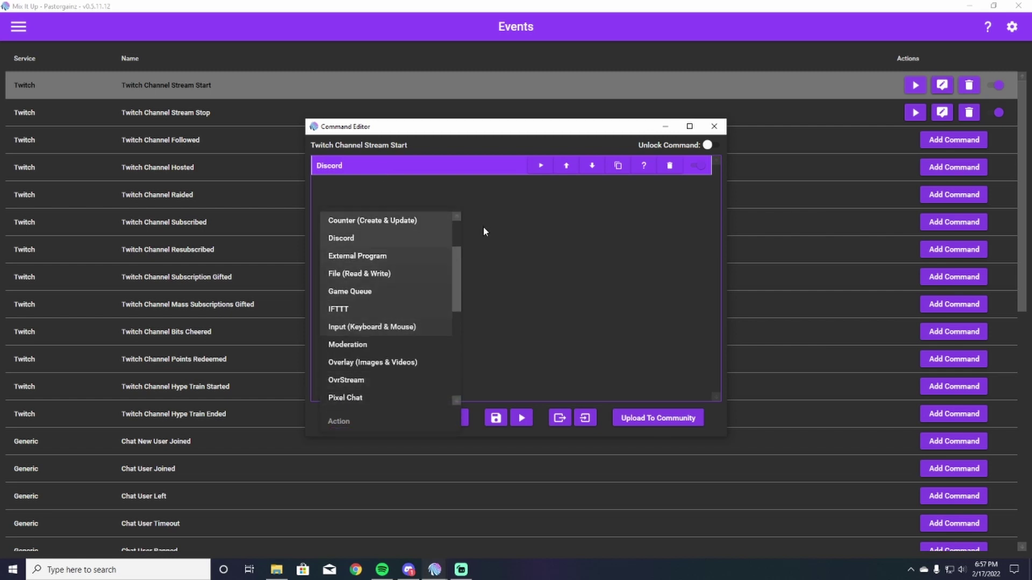
left_click(492, 244)
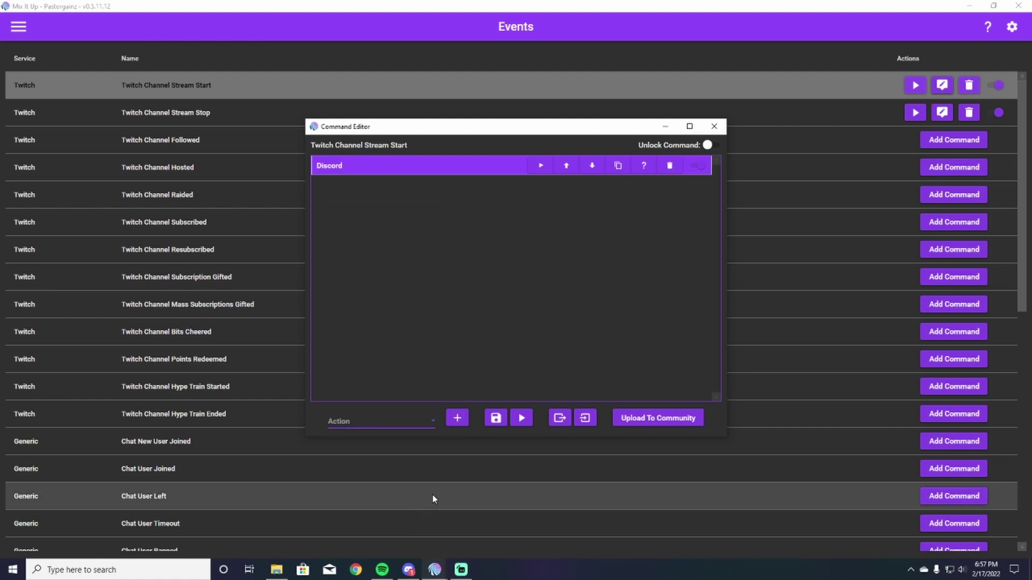
Expand the Stream Start command's Discord action and examine its channel and full chat message, including the special identifiers
left_click(396, 171)
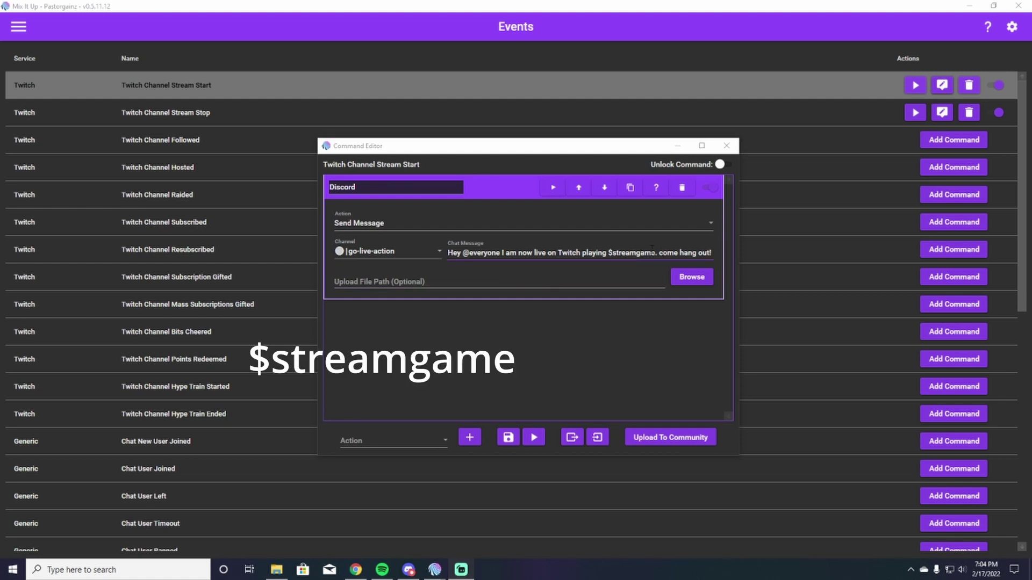
left_click_drag(682, 252, 748, 254)
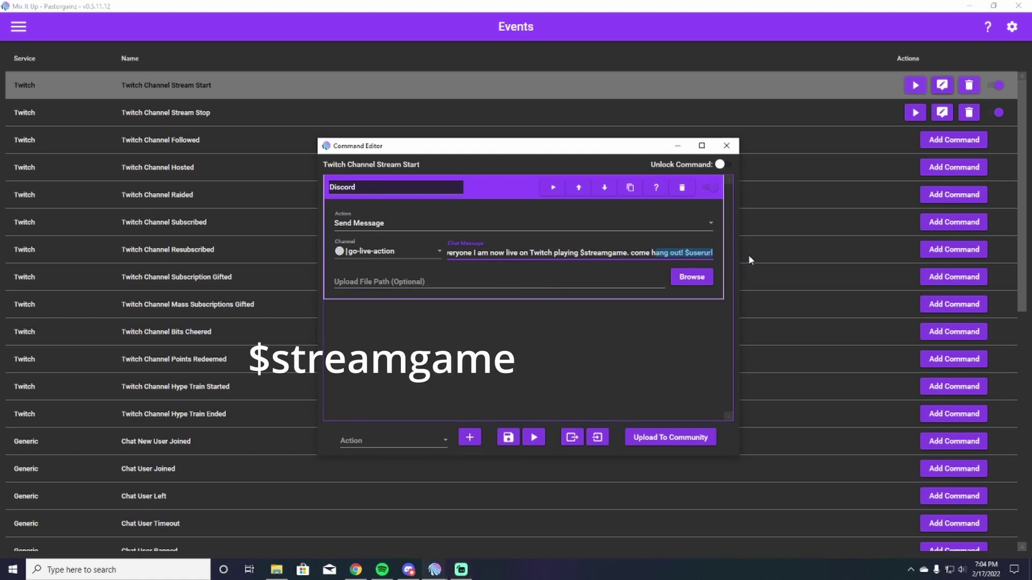
left_click(690, 257)
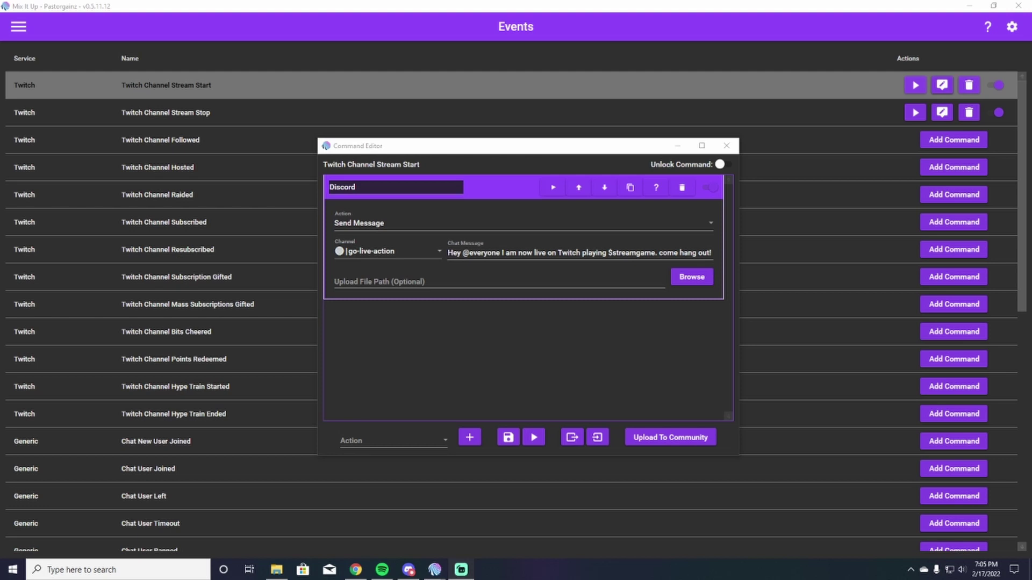
left_click(580, 252)
left_click(545, 272)
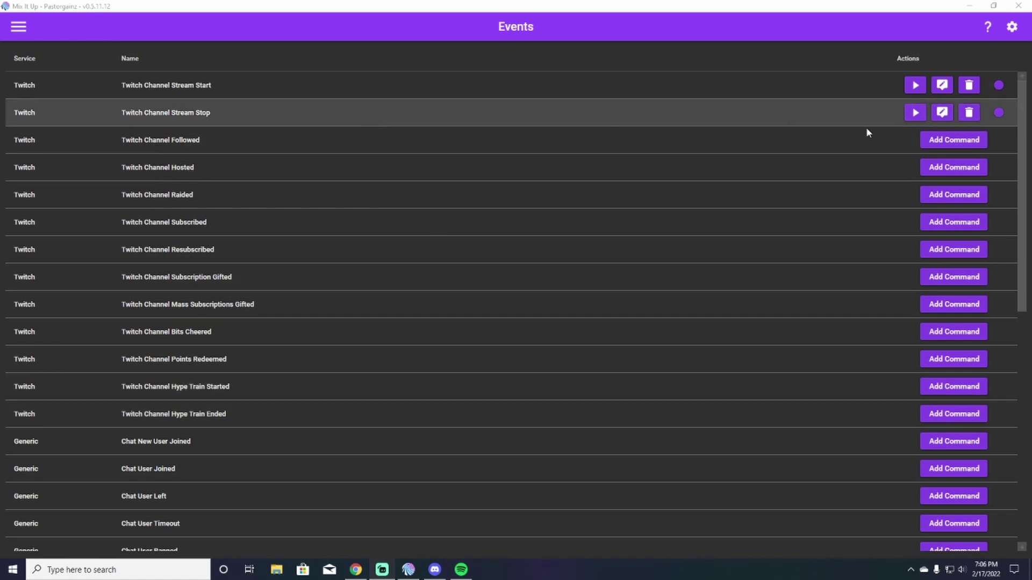
Examine the Twitch Channel Stream Stop command's available action types and Discord message settings, and close its editor
left_click(943, 112)
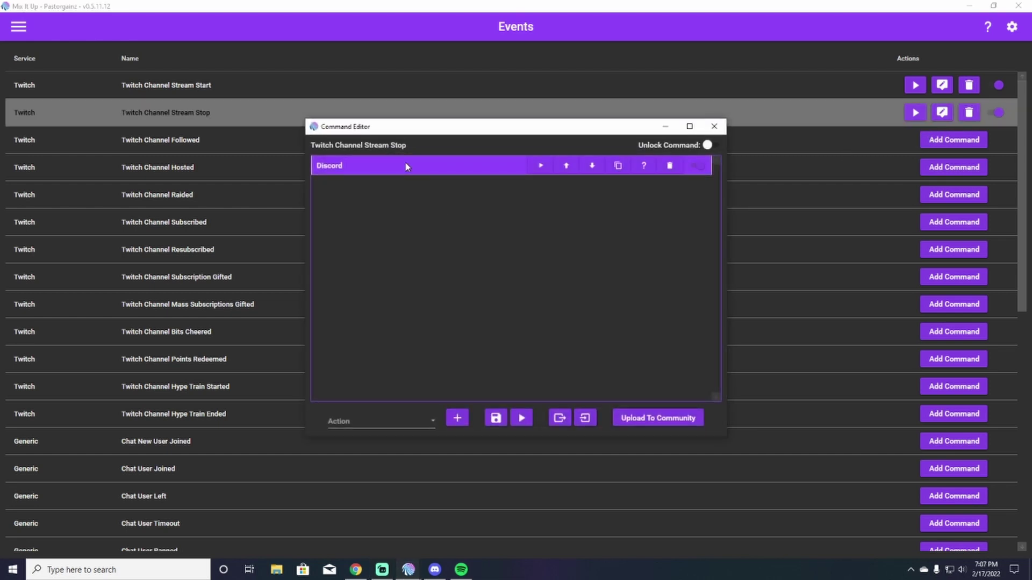
left_click(433, 425)
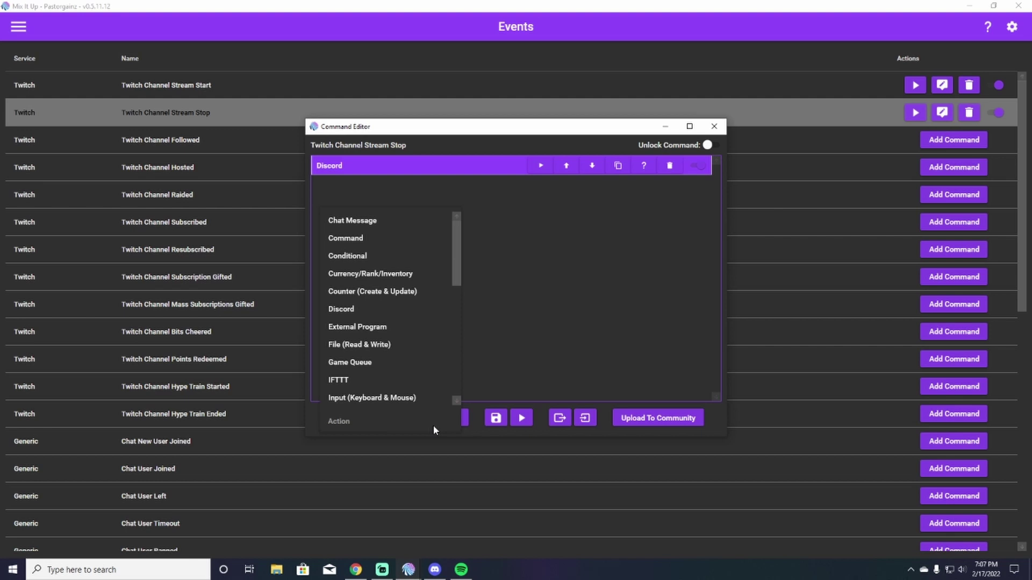
left_click(433, 425)
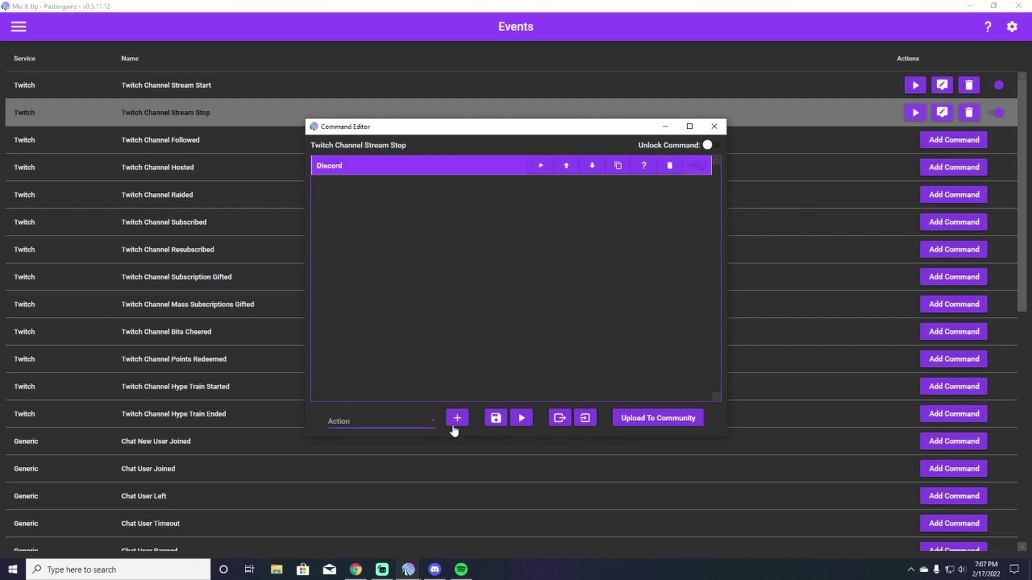
left_click(484, 167)
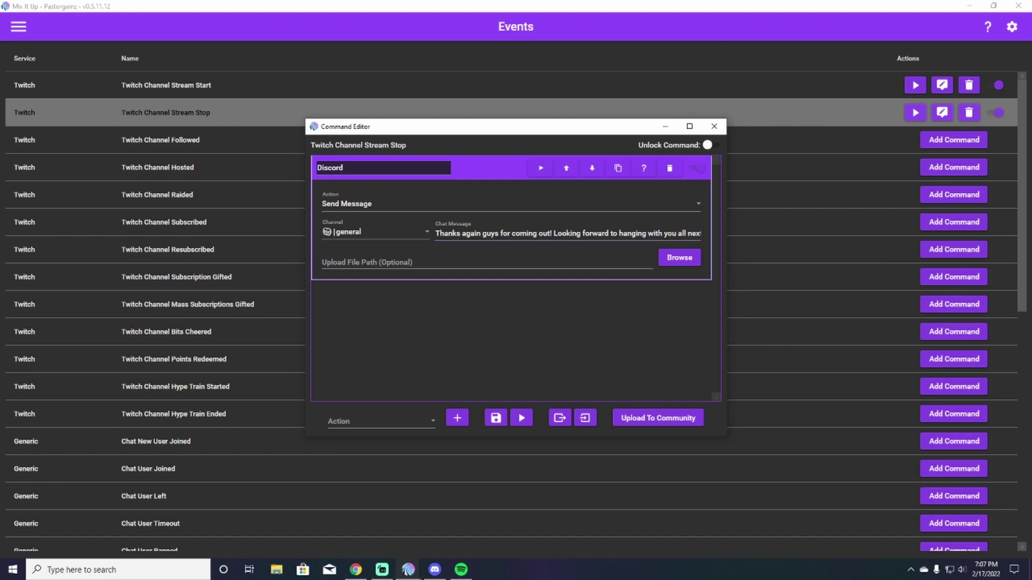
key("alt+F4")
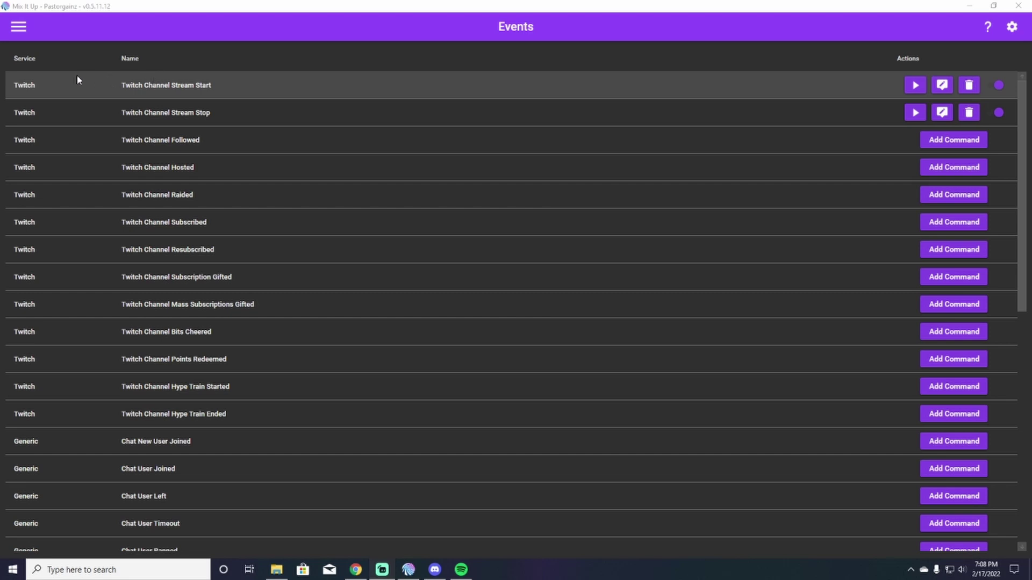
Create a new timer command and add a Chat Message action to it
left_click(17, 29)
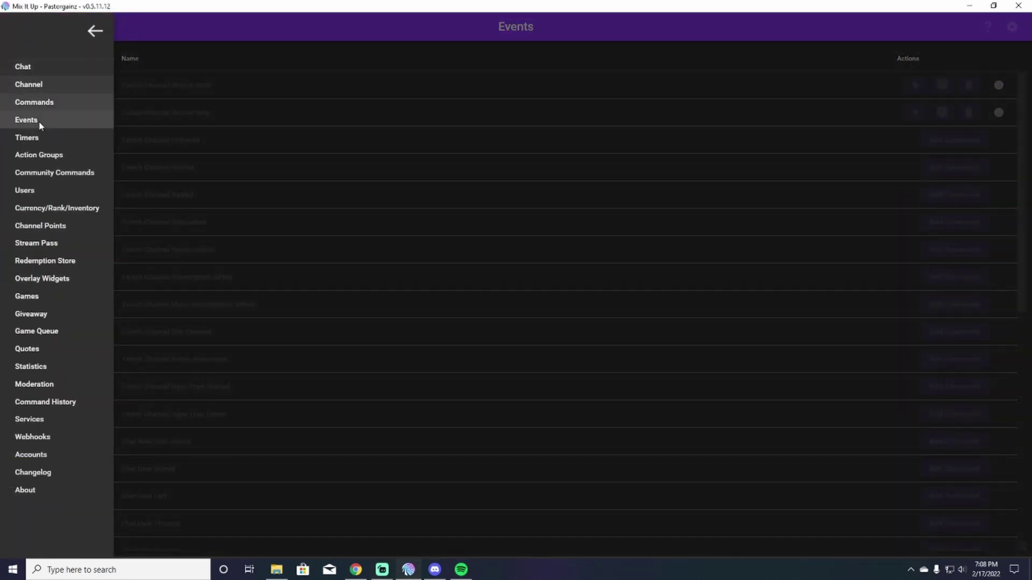
left_click(37, 138)
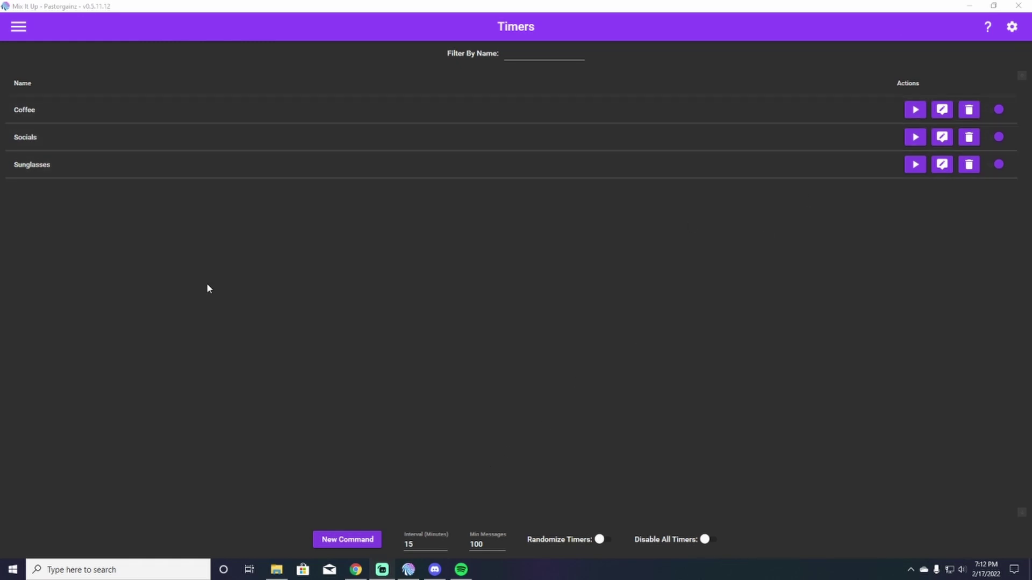
left_click(347, 540)
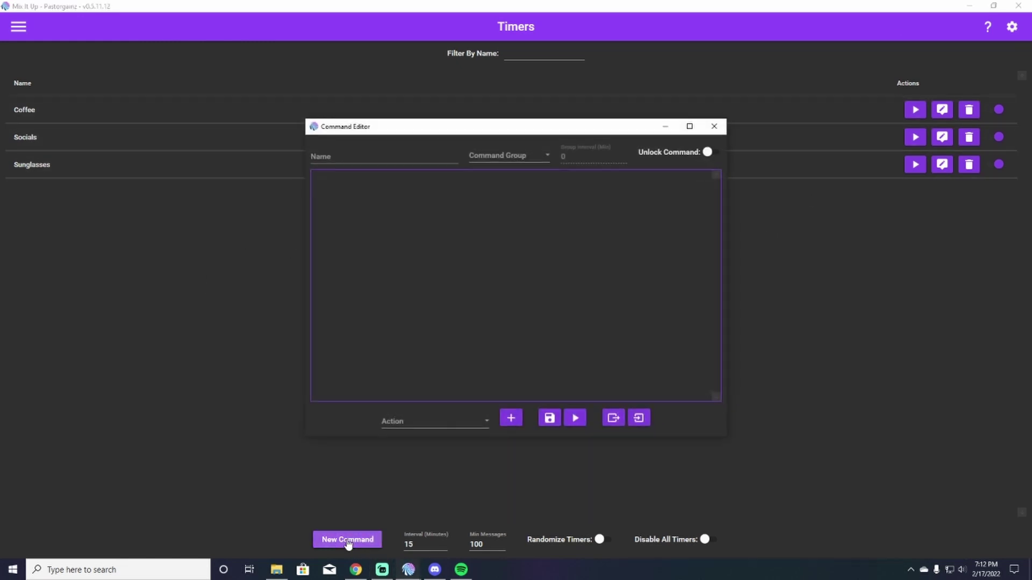
left_click(481, 421)
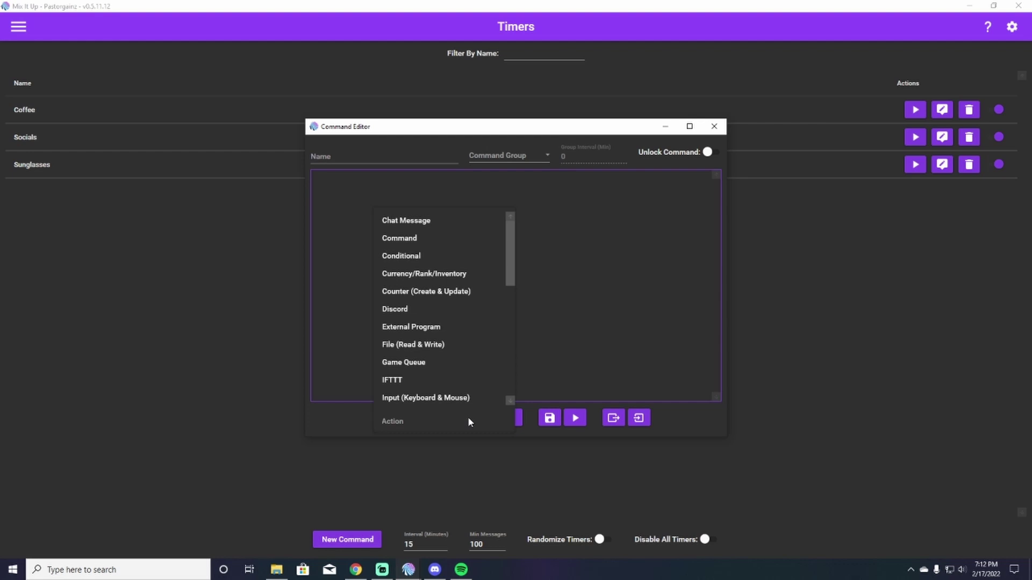
scroll(440, 308, "down", 5)
scroll(439, 308, "up", 5)
left_click(422, 222)
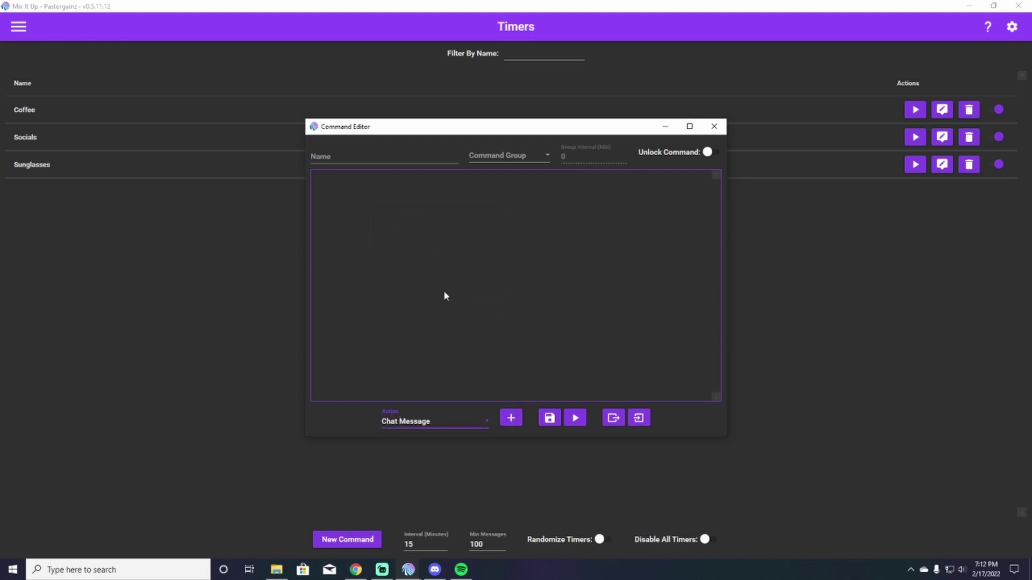
left_click(511, 419)
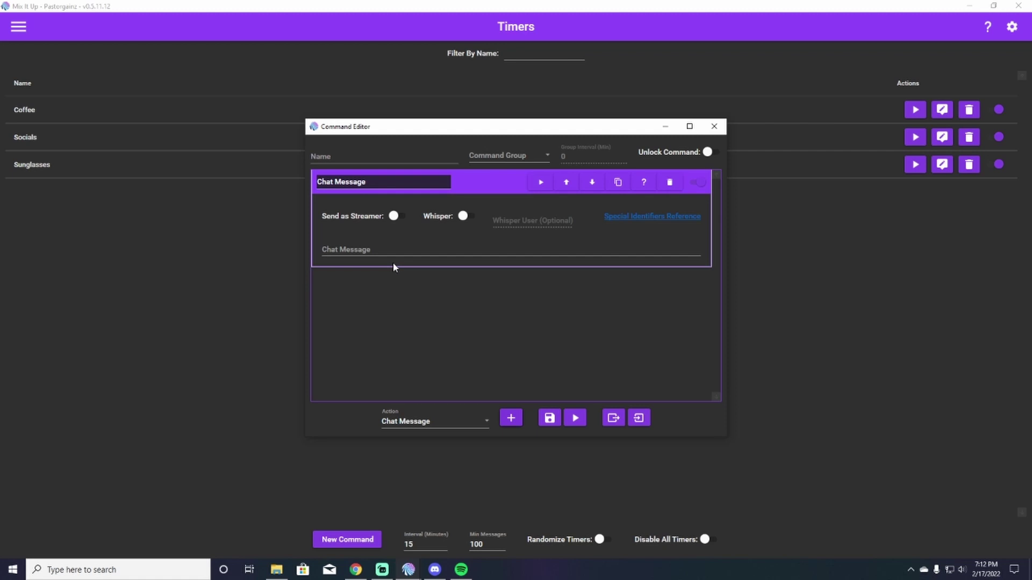
Name the timer command Youtube, set its chat message to "Make sure to like and subscribe." and save it
left_click(337, 155)
type("Youtube")
left_click(344, 249)
type("Make sure to like and s")
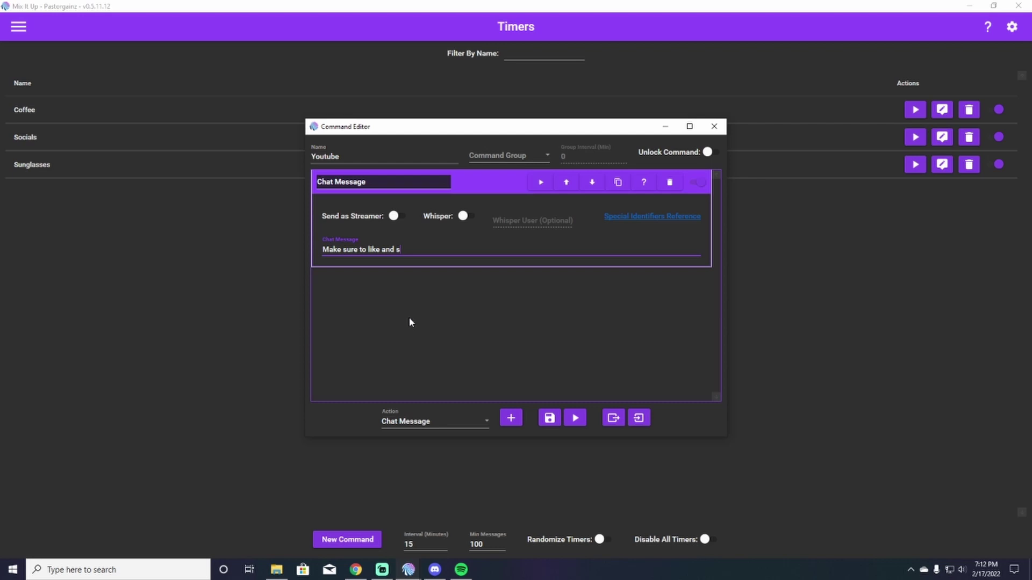
type("ubscribe.")
left_click(549, 418)
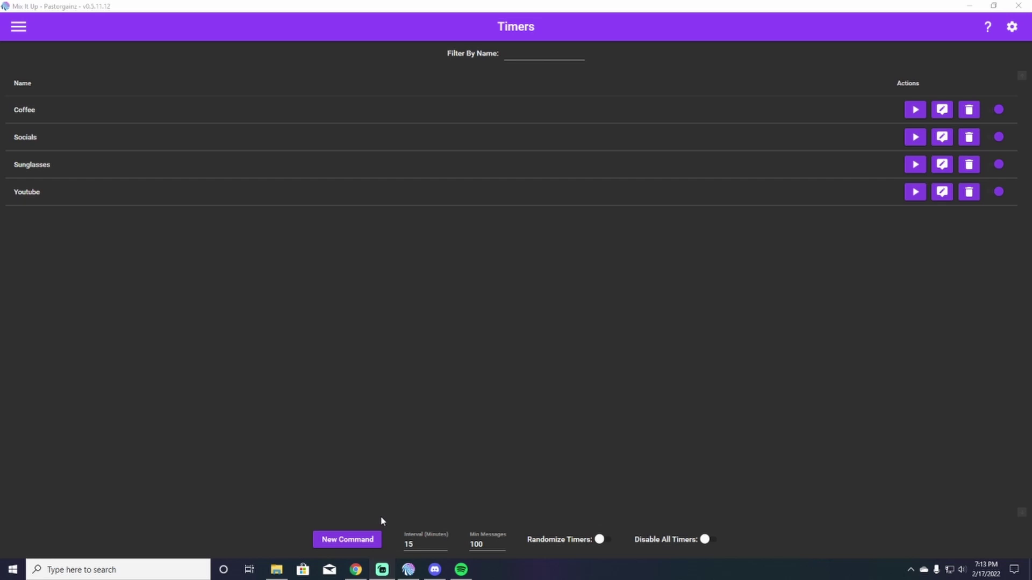
Check the interval and minimum messages settings that apply to the timers
left_click(423, 542)
left_click(455, 548)
left_click(477, 545)
left_click(437, 546)
left_click(471, 546)
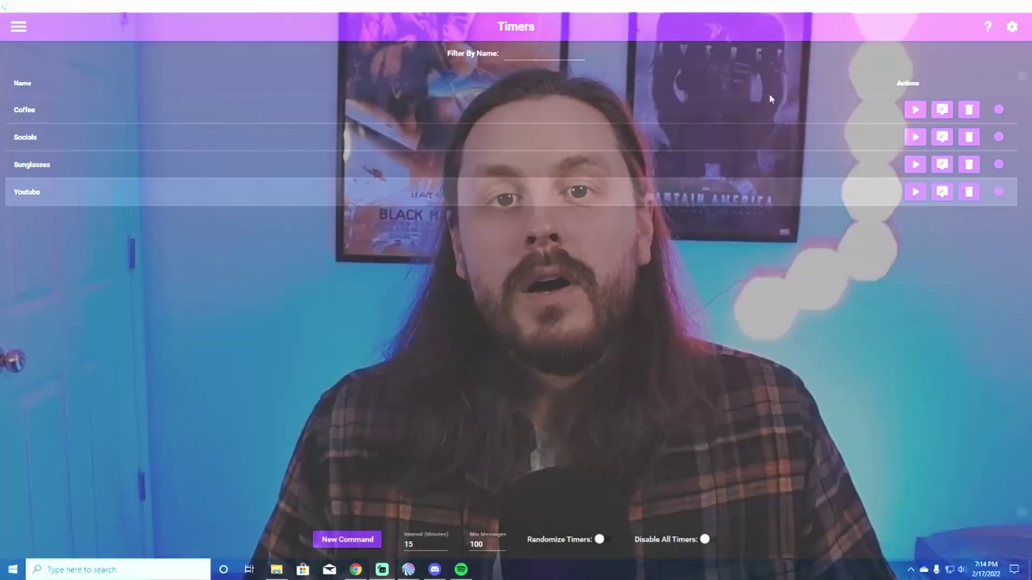